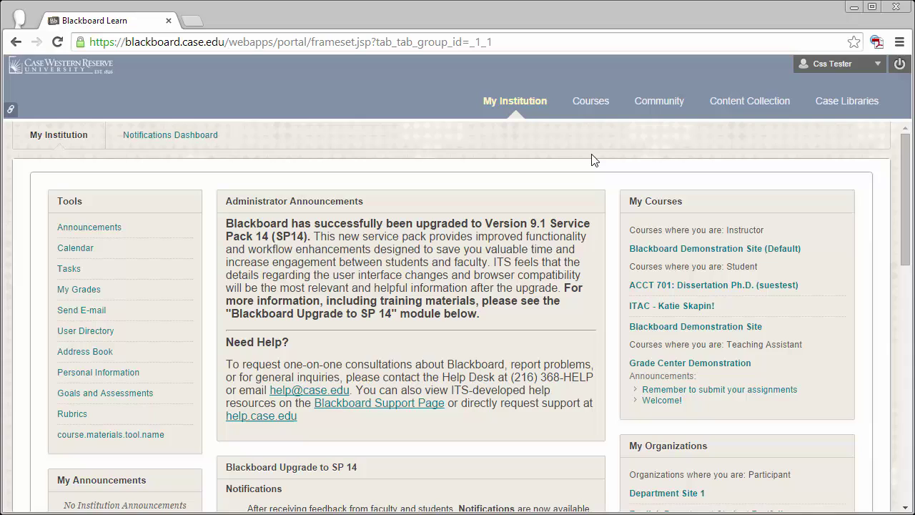
# Step: Open the Adaptive Release settings for Answers & Review Information for Test #1 in the Blackboard Demonstration Site (Default) course's Assignments
pyautogui.click(660, 250)
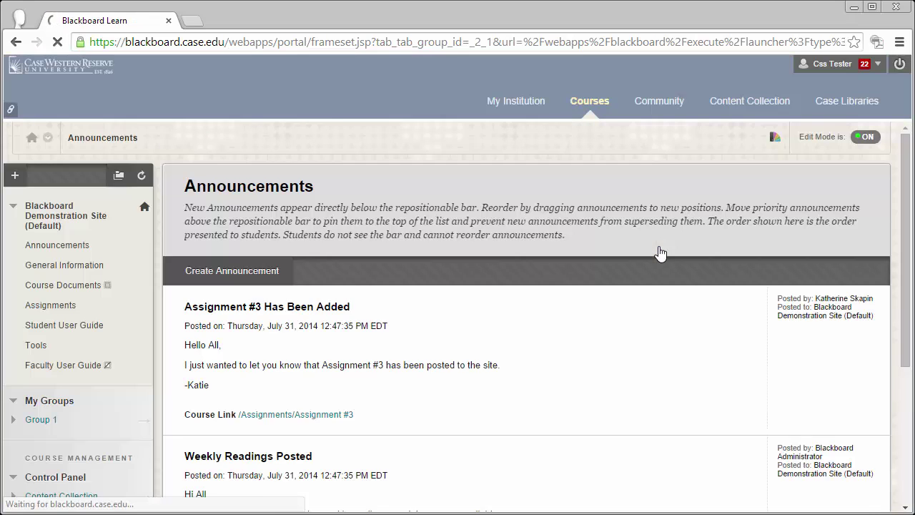
pyautogui.click(51, 305)
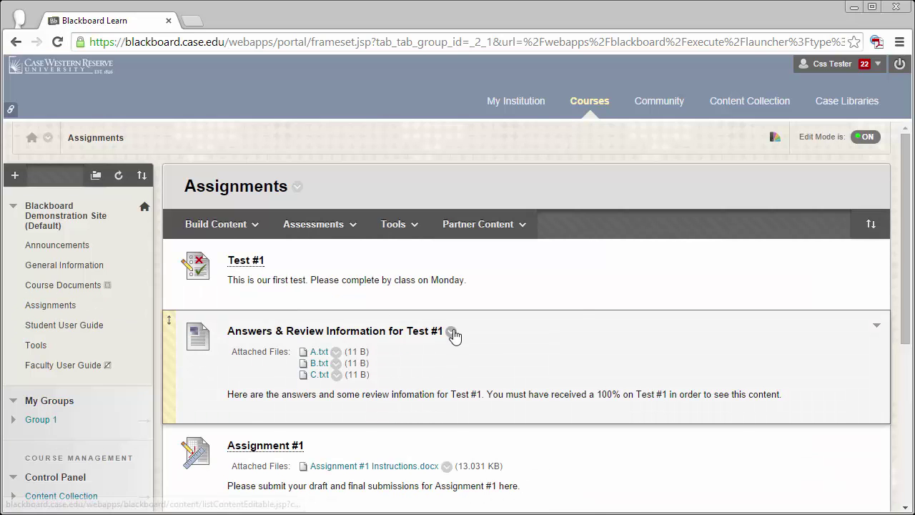
pyautogui.click(451, 331)
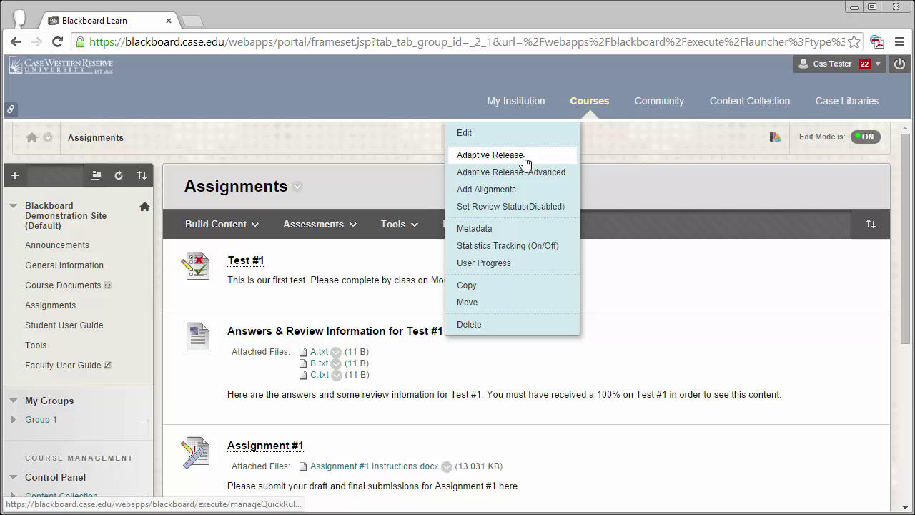
pyautogui.click(522, 156)
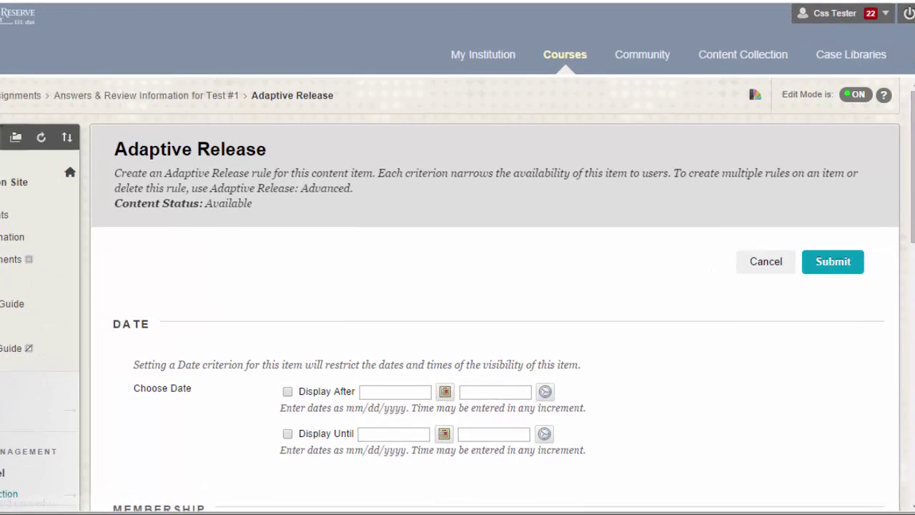
# Step: Enable the Display After date restriction and set its date to 02/14/2015
pyautogui.scroll(-3, 458, 286)
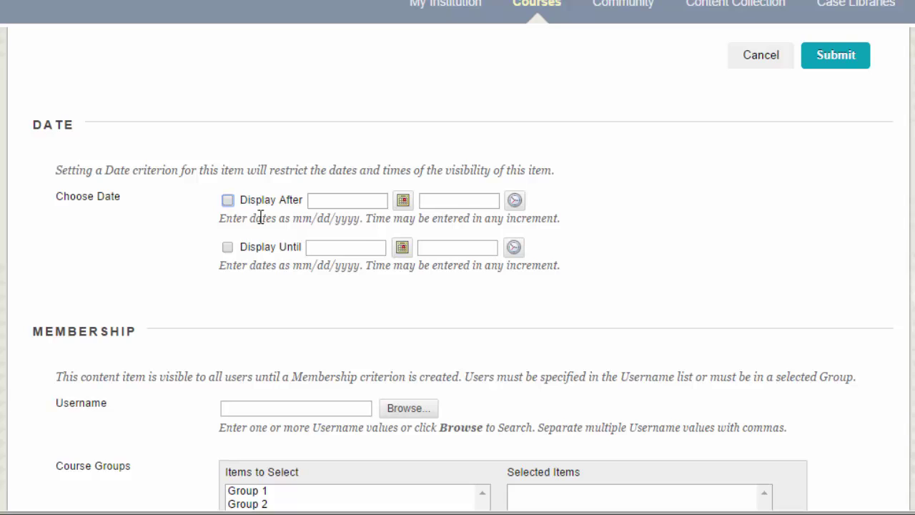
pyautogui.click(227, 201)
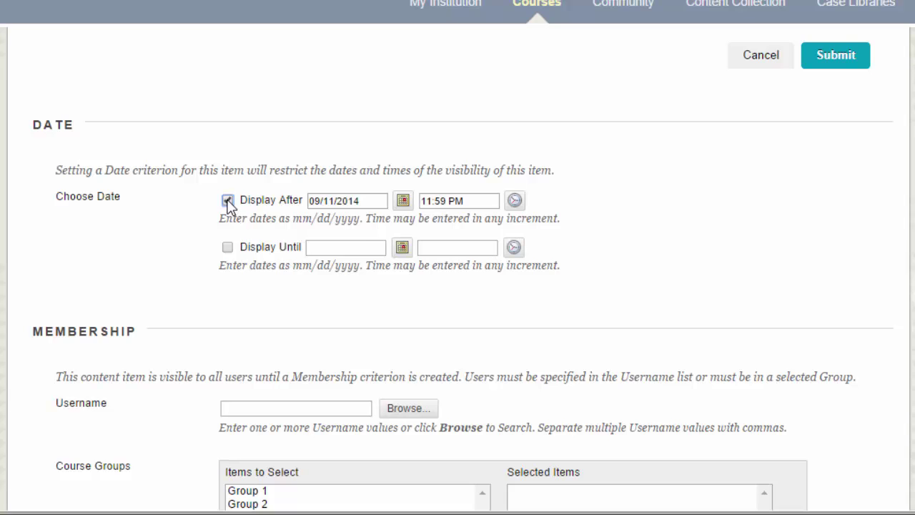
pyautogui.click(403, 200)
pyautogui.click(565, 229)
pyautogui.click(565, 229)
pyautogui.click(565, 229)
pyautogui.click(565, 229)
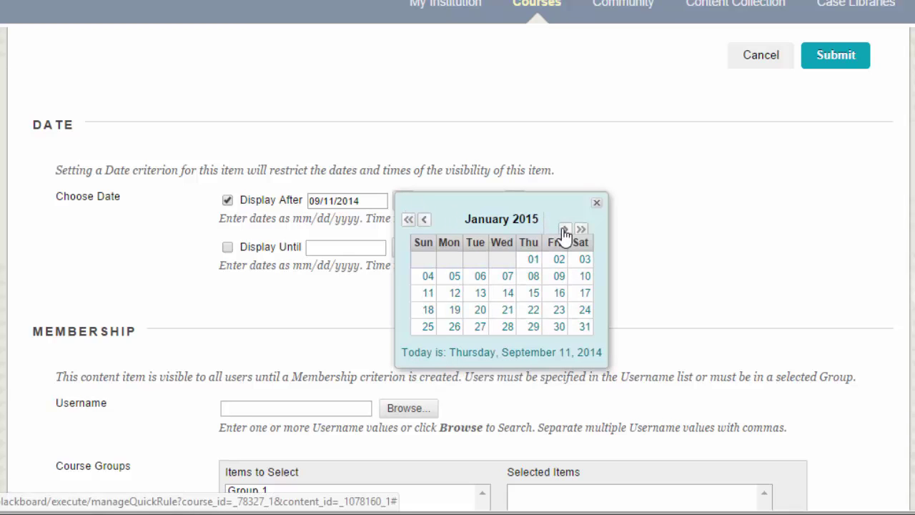
pyautogui.click(565, 229)
pyautogui.click(585, 277)
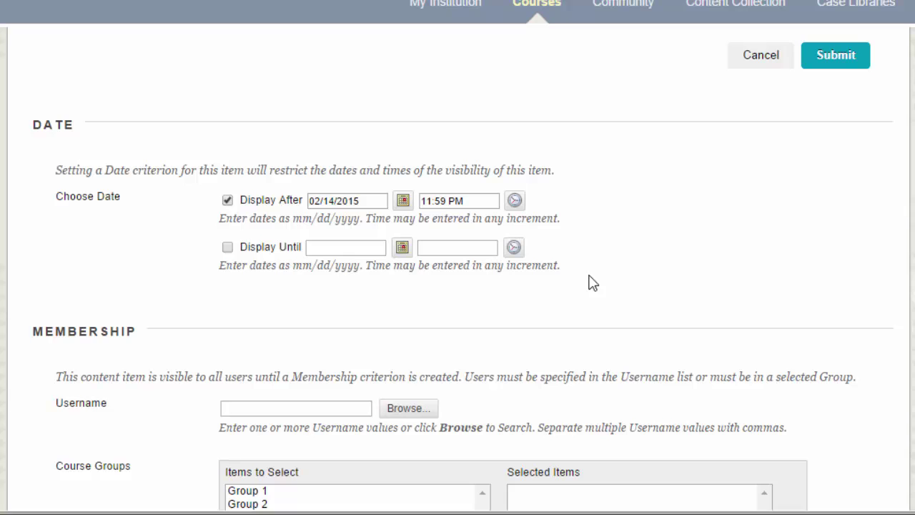
# Step: Enable the Display Until restriction and set it to 02/28/2015 at 01:30 PM
pyautogui.click(271, 249)
pyautogui.click(402, 247)
pyautogui.click(581, 356)
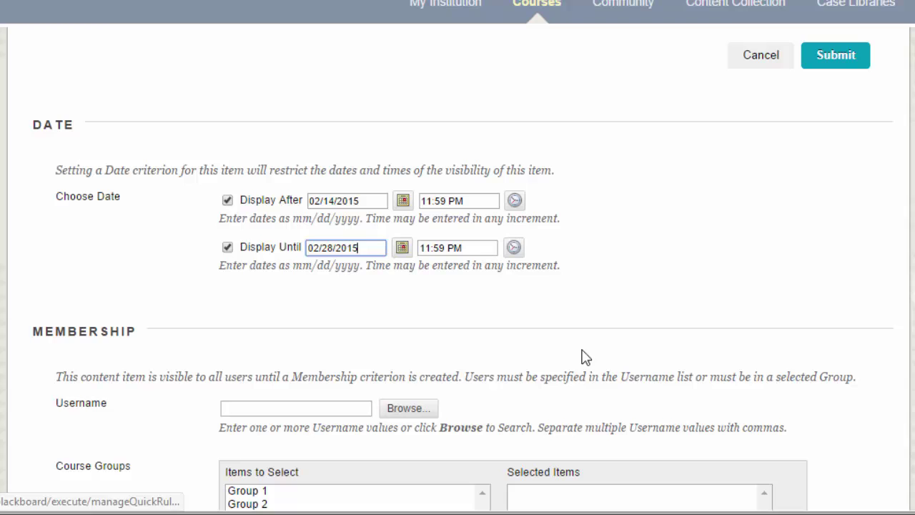
pyautogui.click(514, 248)
pyautogui.scroll(-5, 562, 365)
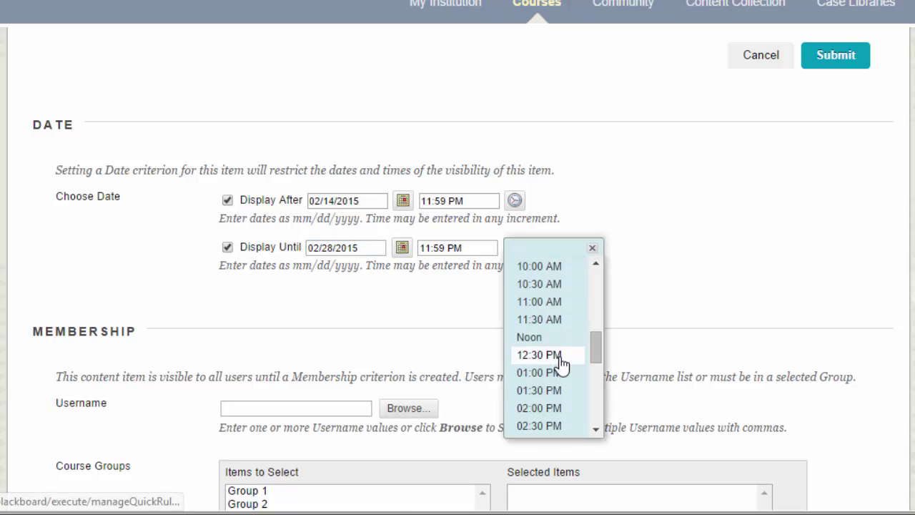
pyautogui.click(563, 390)
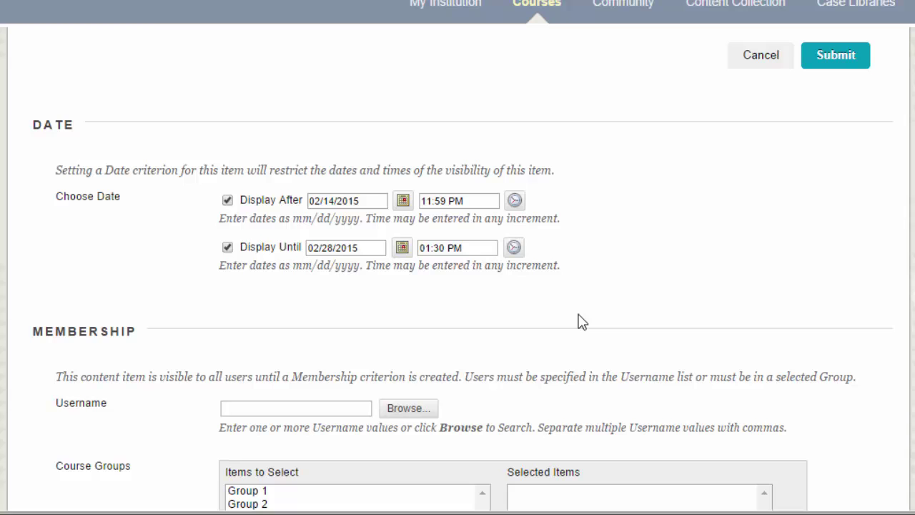
# Step: Restrict the item's membership to course group Group 1 and the username abc123
pyautogui.scroll(-4, 580, 321)
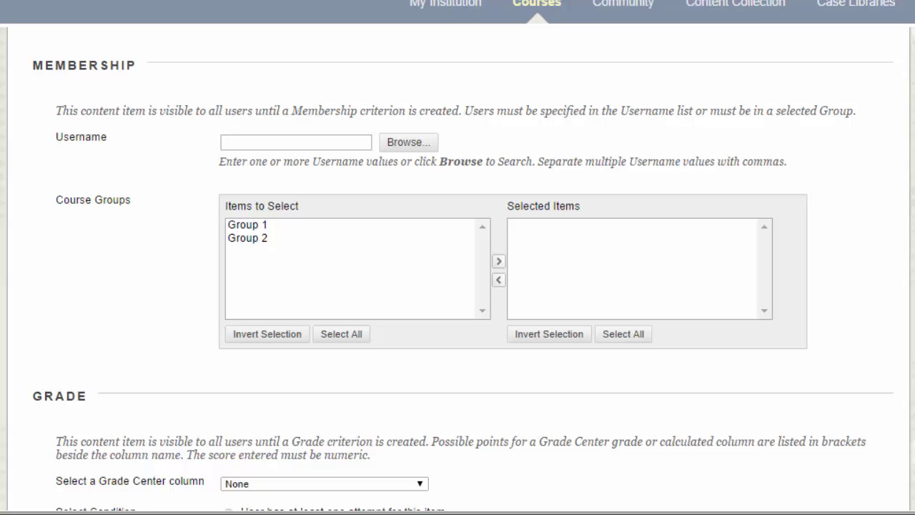
pyautogui.click(254, 227)
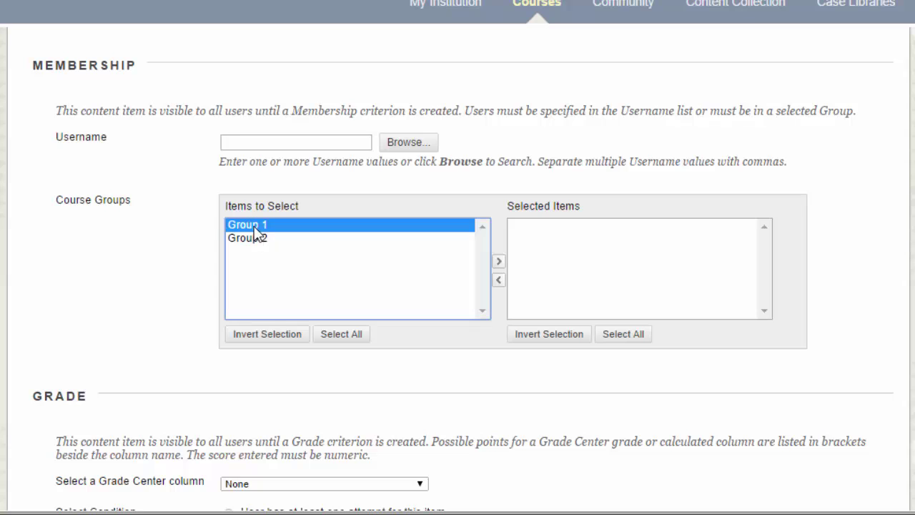
pyautogui.click(497, 263)
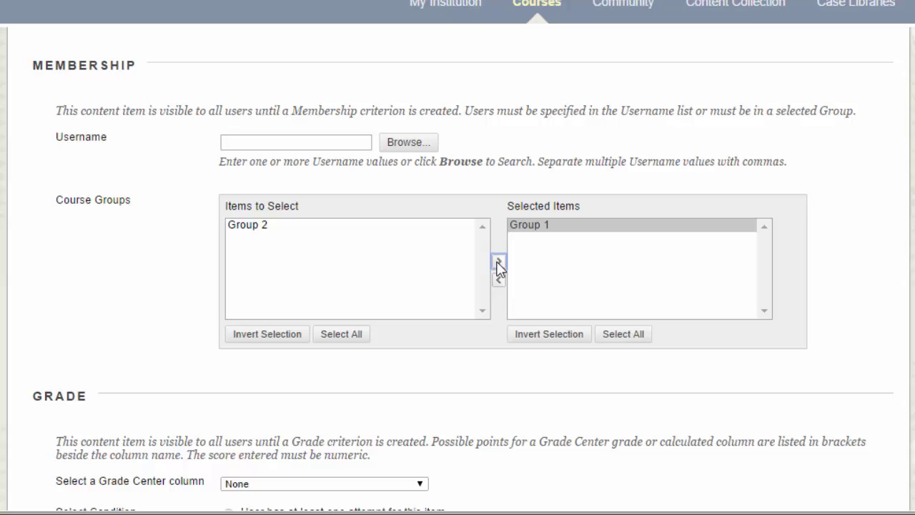
pyautogui.click(365, 142)
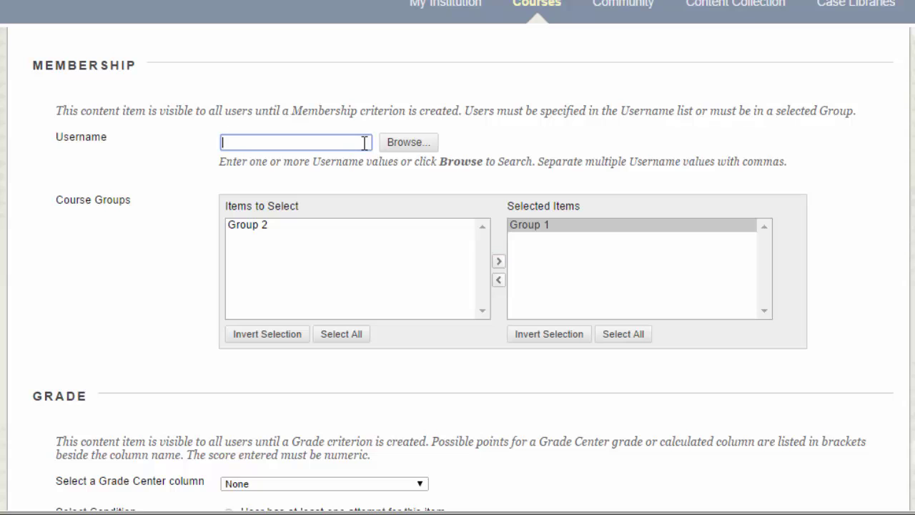
pyautogui.write('abc123')
pyautogui.click(449, 152)
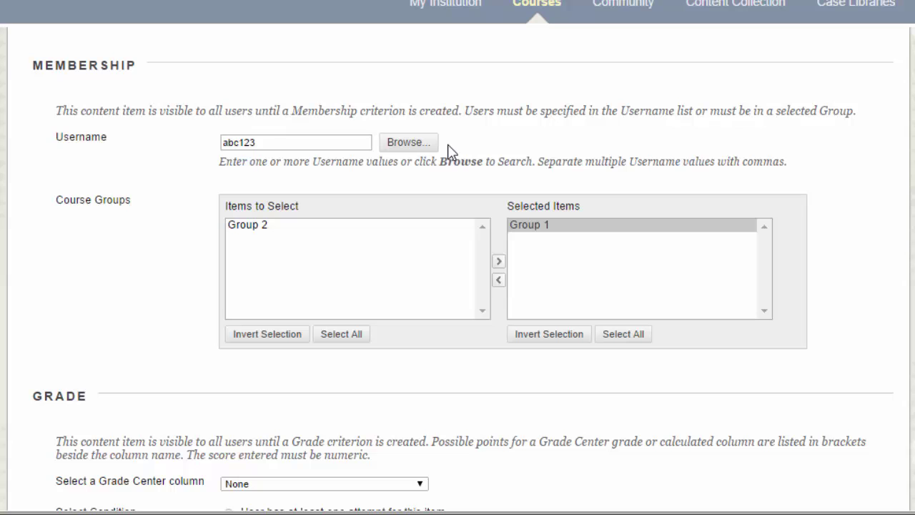
# Step: Add a grade criterion on the Test #1 Grade Center column requiring a percent equal to 100
pyautogui.scroll(-4, 448, 151)
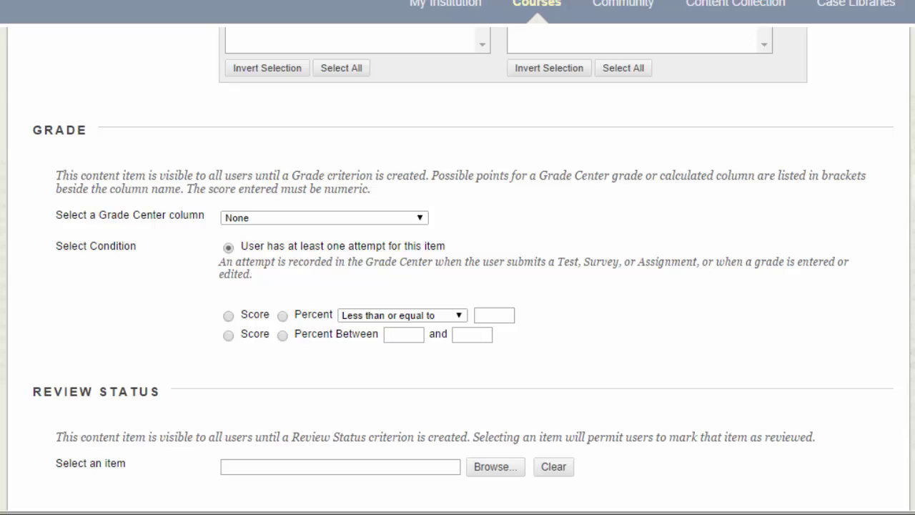
pyautogui.click(422, 218)
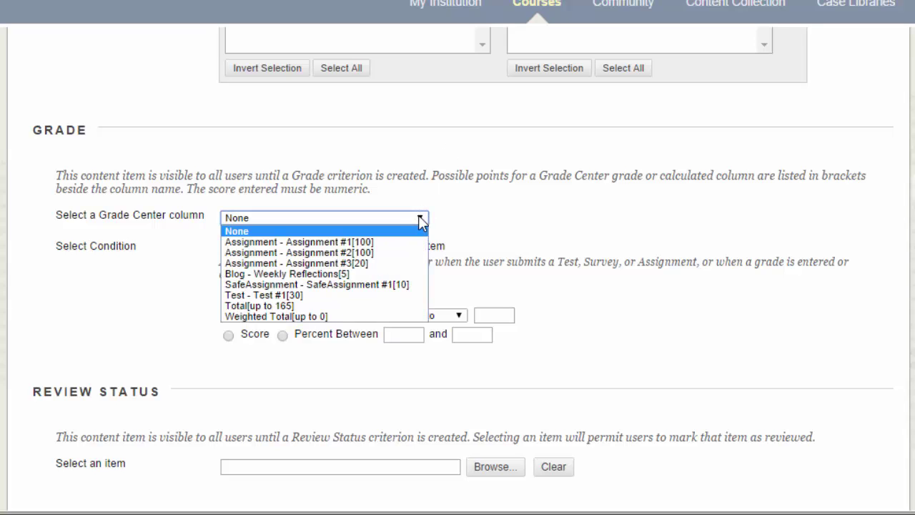
pyautogui.click(398, 296)
pyautogui.click(321, 316)
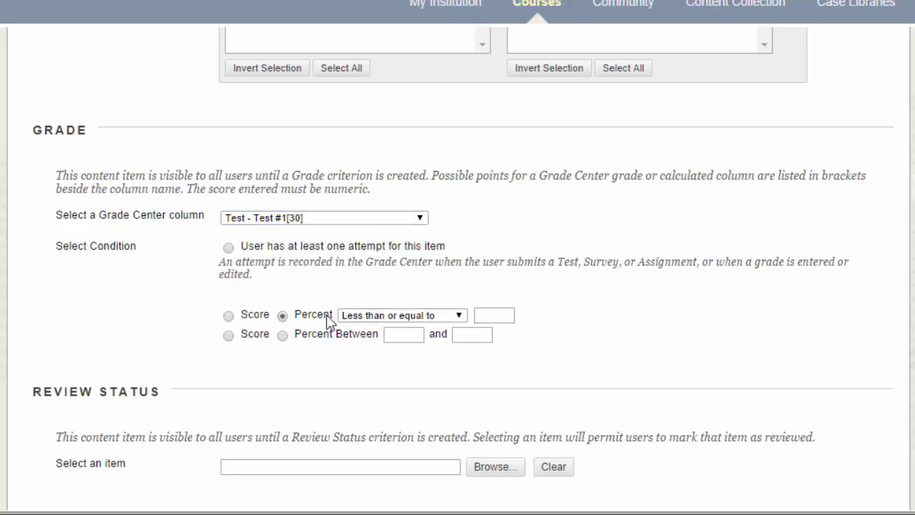
pyautogui.click(343, 316)
pyautogui.click(357, 345)
pyautogui.click(486, 316)
pyautogui.write('100')
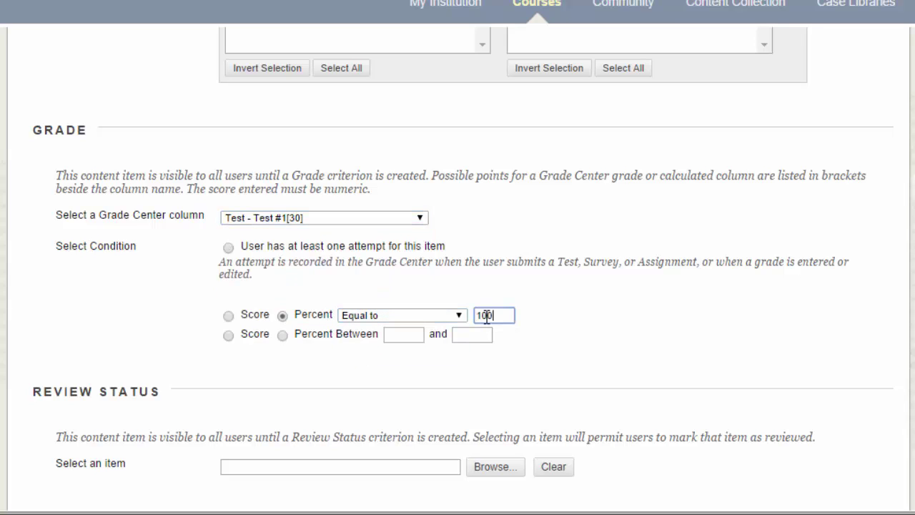
pyautogui.click(553, 334)
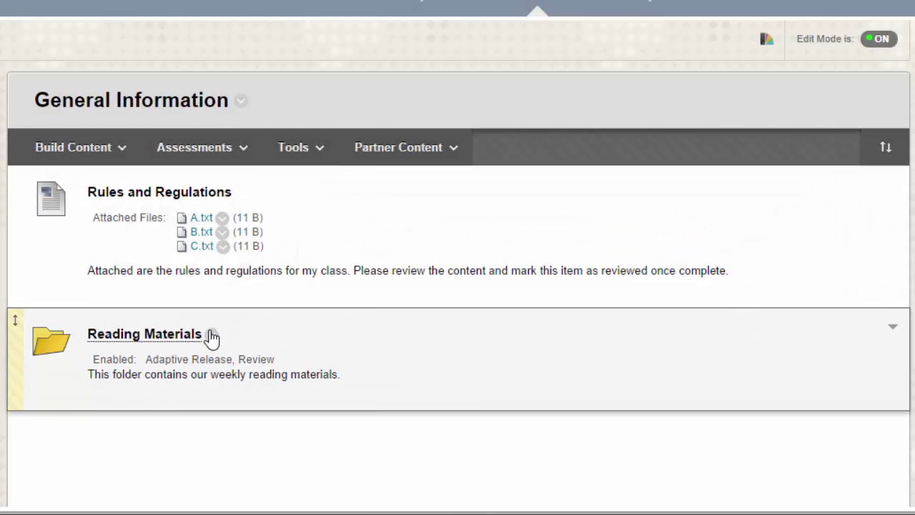
# Step: Set Rules and Regulations as the Review Status item in the Reading Materials folder's Adaptive Release rule, and submit the rule
pyautogui.click(212, 336)
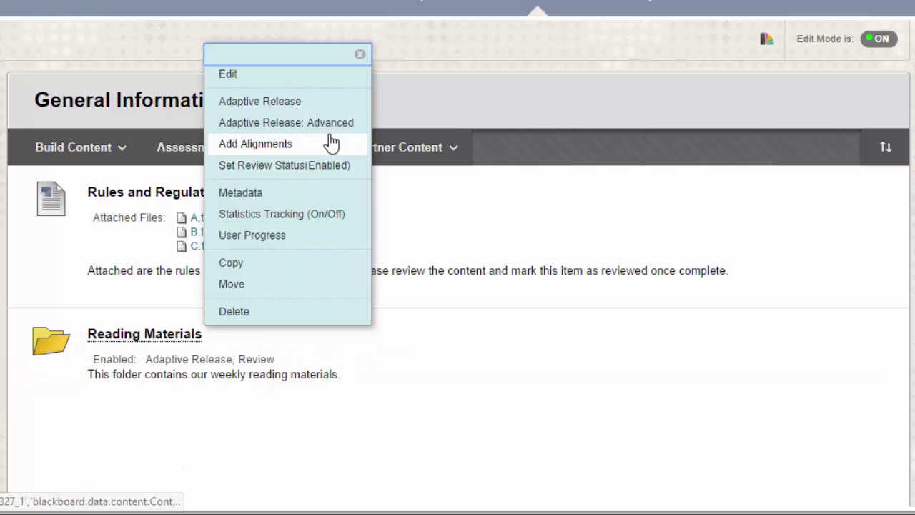
pyautogui.click(342, 106)
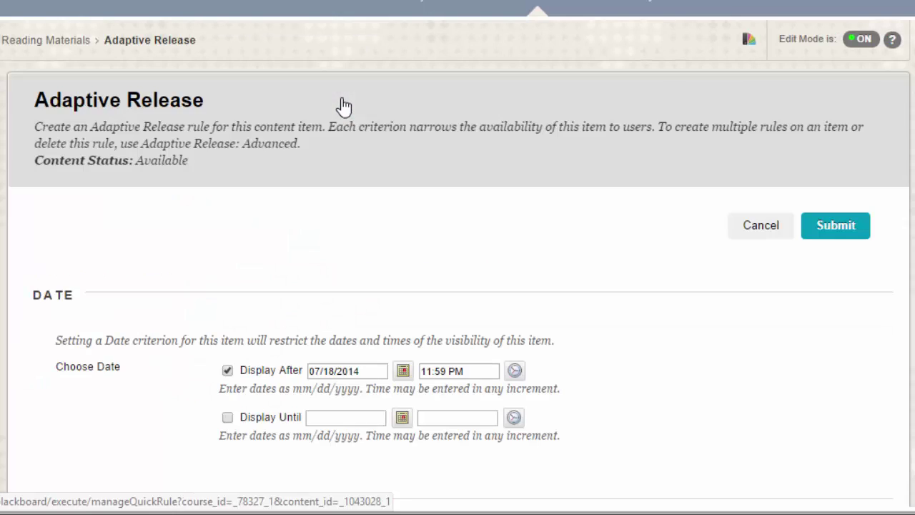
pyautogui.scroll(-12, 343, 105)
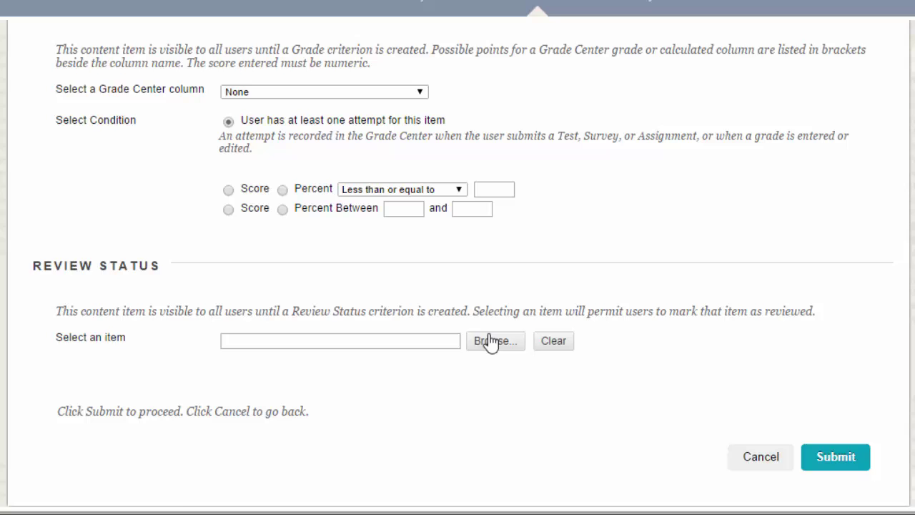
pyautogui.click(493, 342)
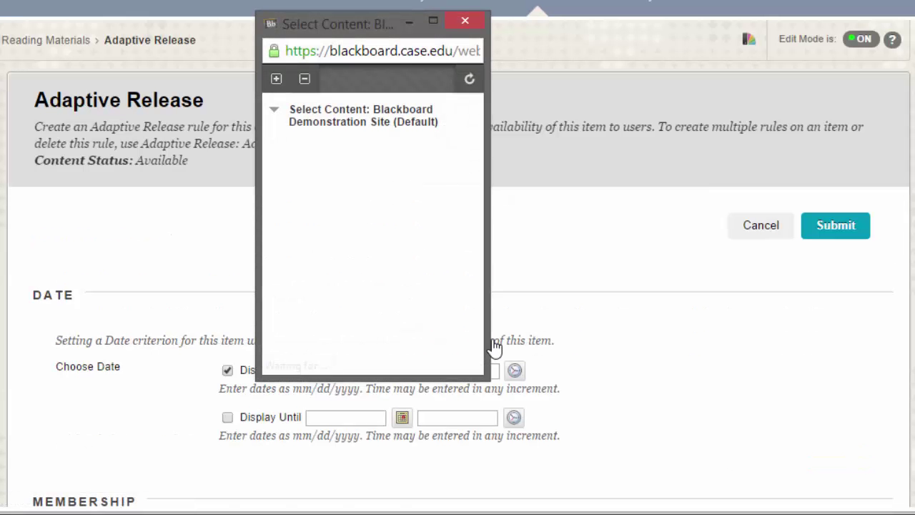
pyautogui.click(382, 171)
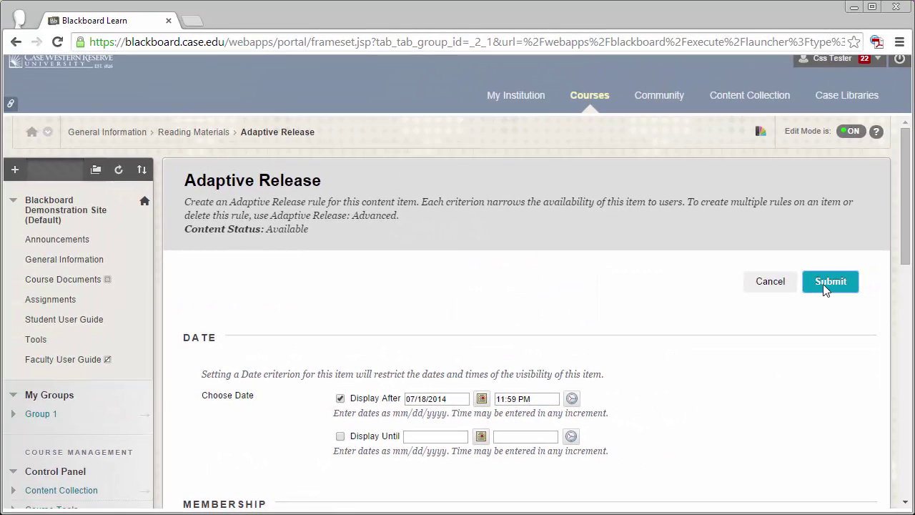
pyautogui.click(830, 226)
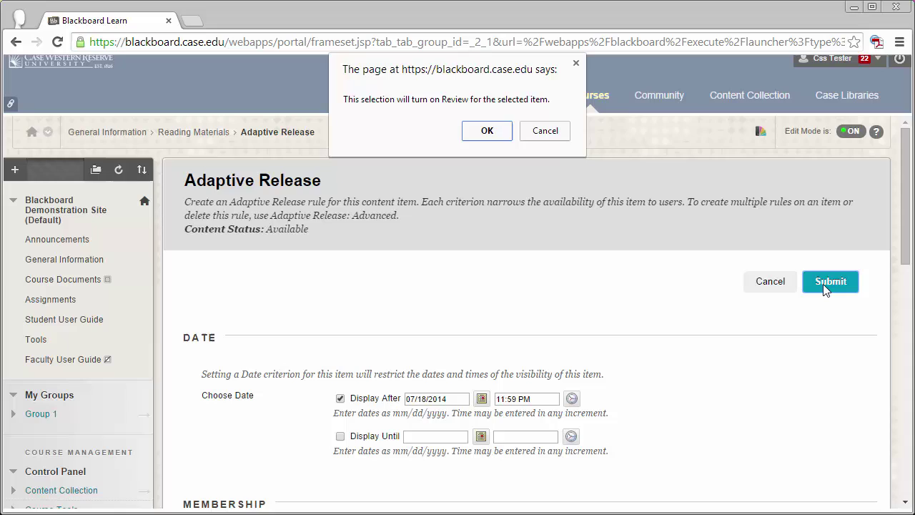
pyautogui.click(506, 130)
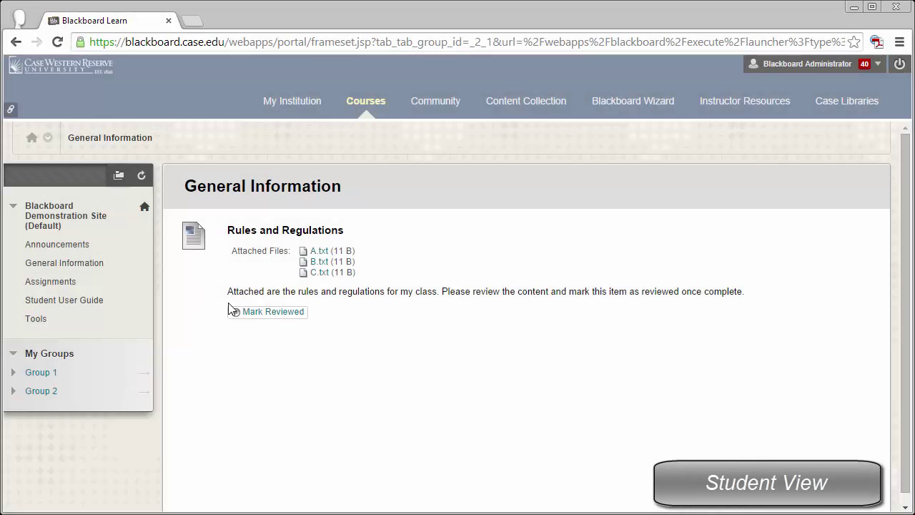
# Step: Mark the Rules and Regulations item as reviewed in the student view of General Information
pyautogui.click(242, 313)
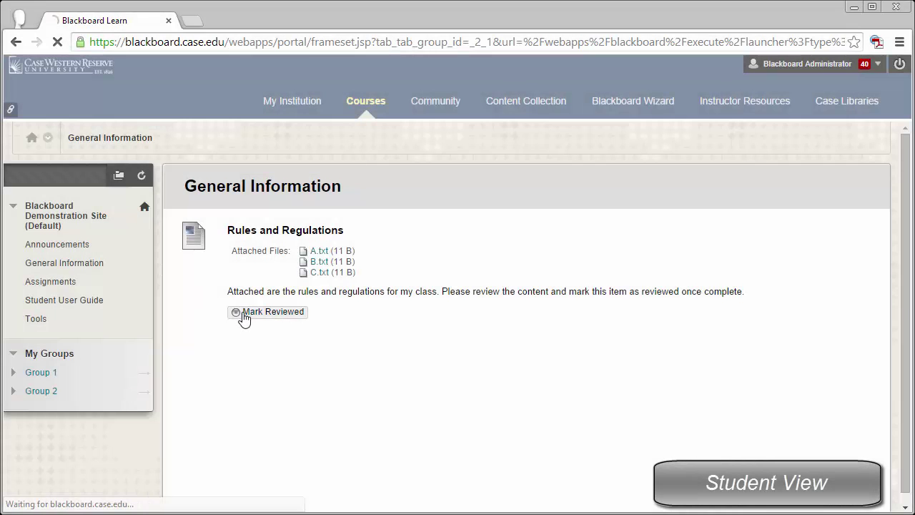